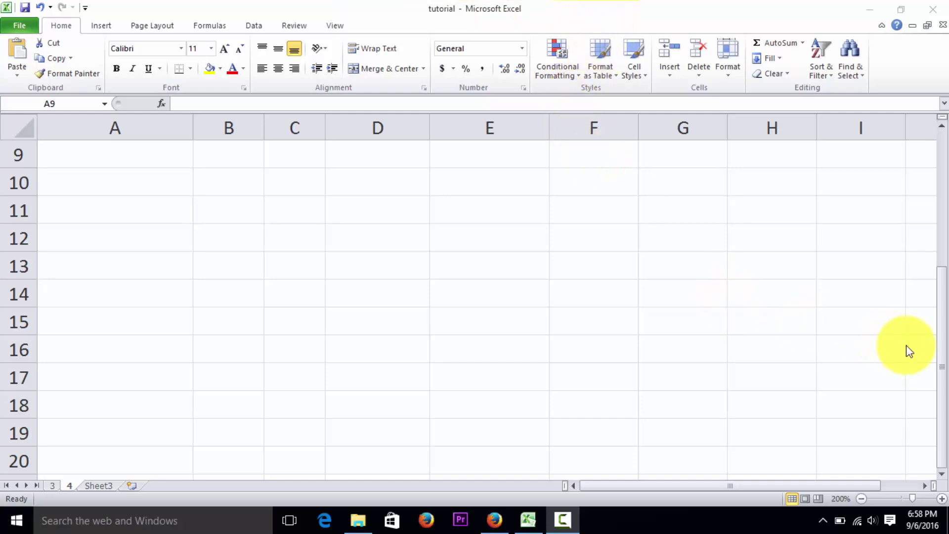
Scroll the sheet back up to row 1 to show the four-student FUNGSI LOGIKA table.
left_click_drag(943, 363, 941, 314)
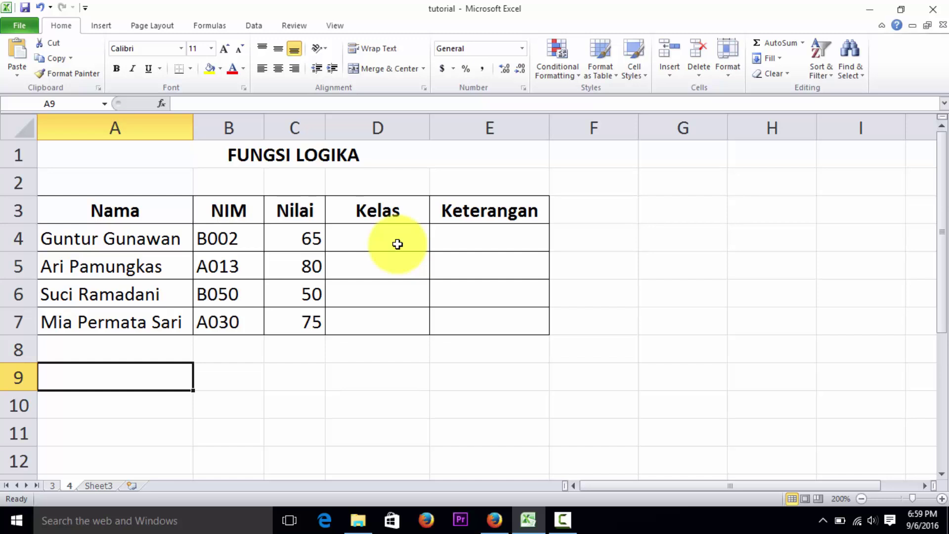
Enter the note 'nilai >= 70 maka lulus' in cell A9 below the student table.
left_click(454, 244)
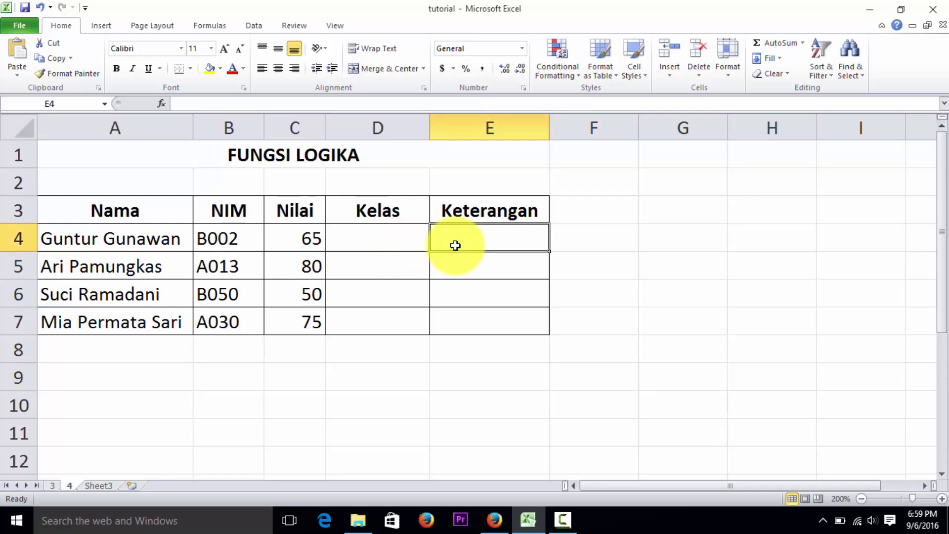
left_click(311, 240)
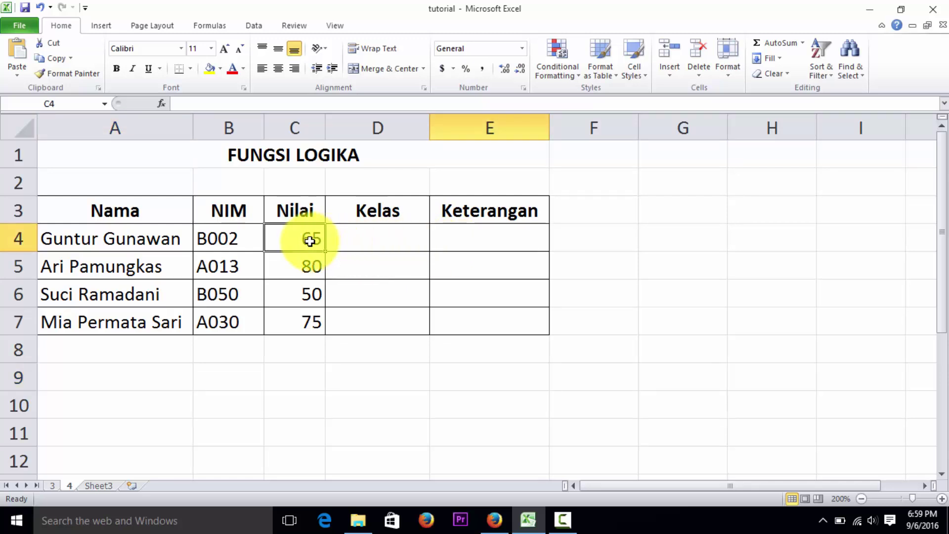
left_click(524, 210)
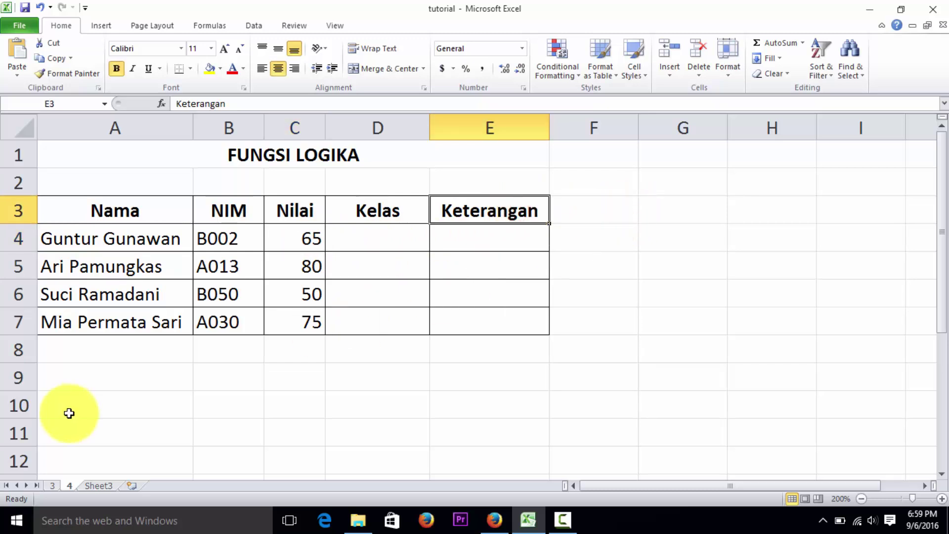
left_click(82, 381)
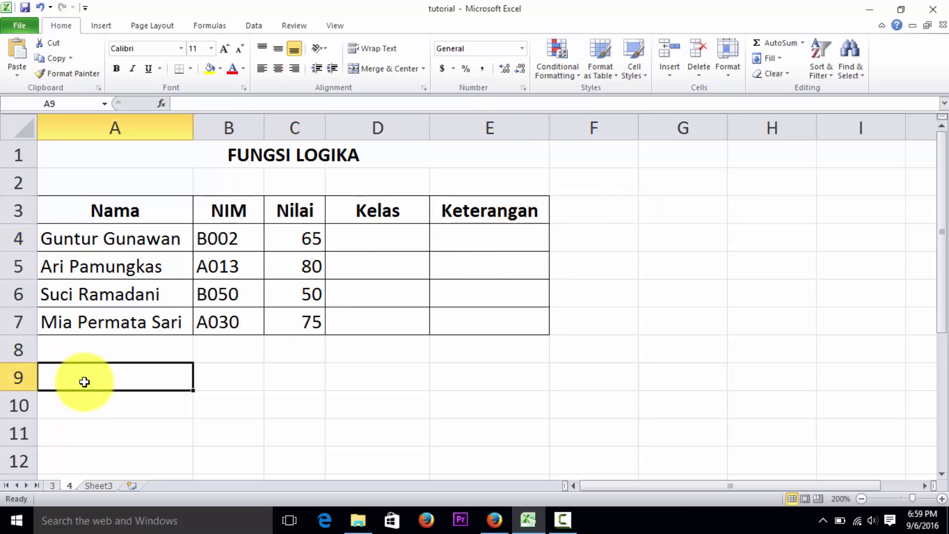
type("nilai")
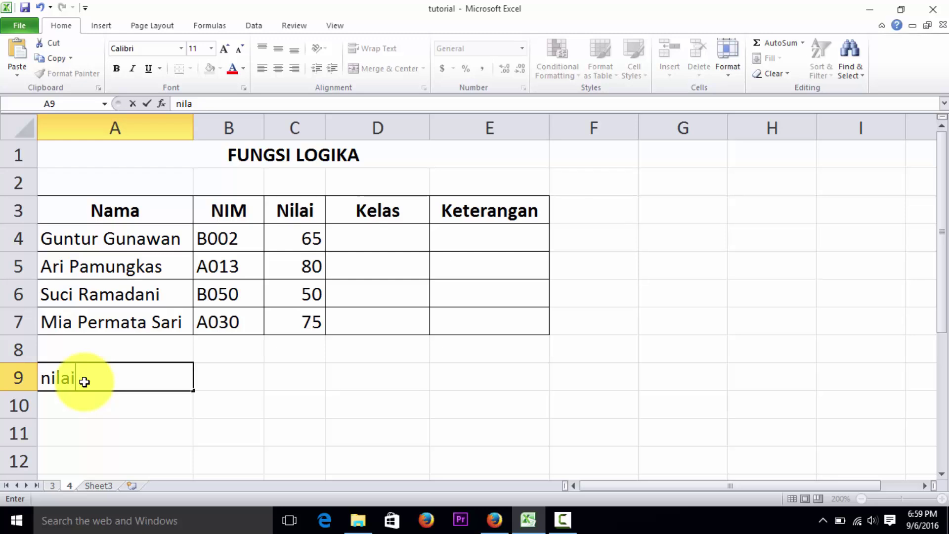
type(" >")
type("=")
type(" 70")
type(" maka lulu")
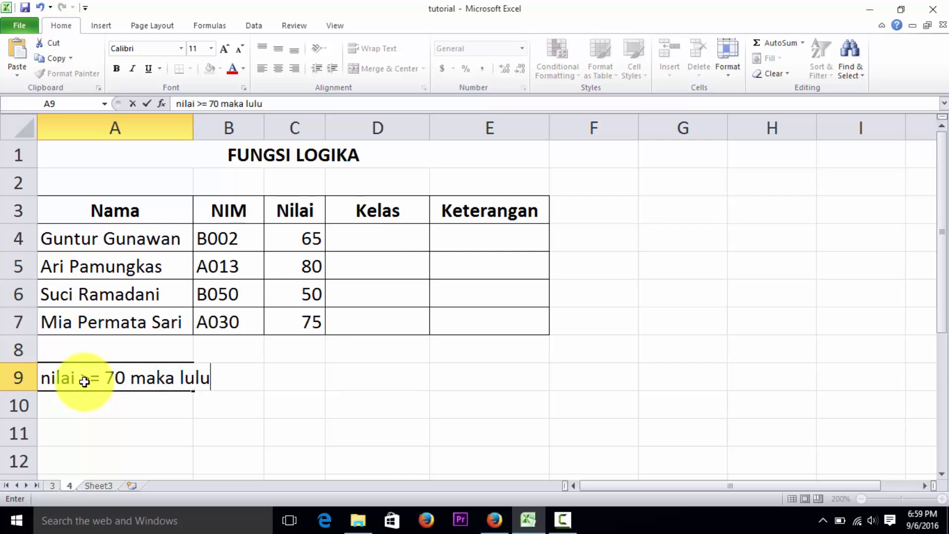
type("s")
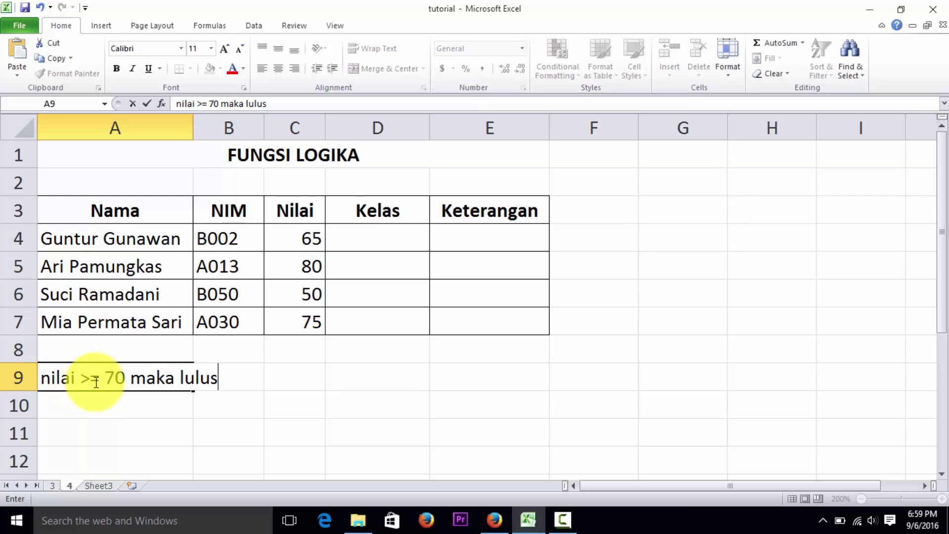
left_click(298, 381)
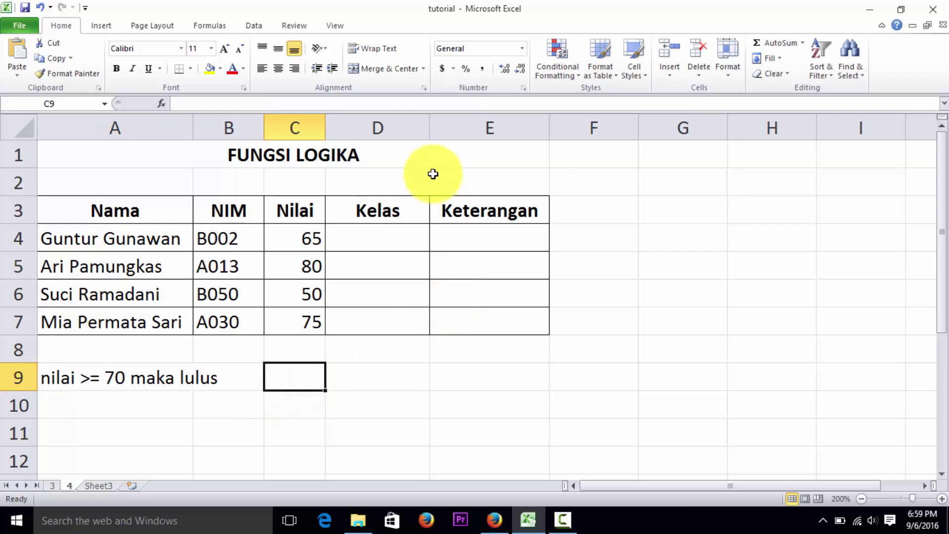
Begin E4's Keterangan formula as =if(C4>=70, testing Guntur's Nilai.
left_click(509, 236)
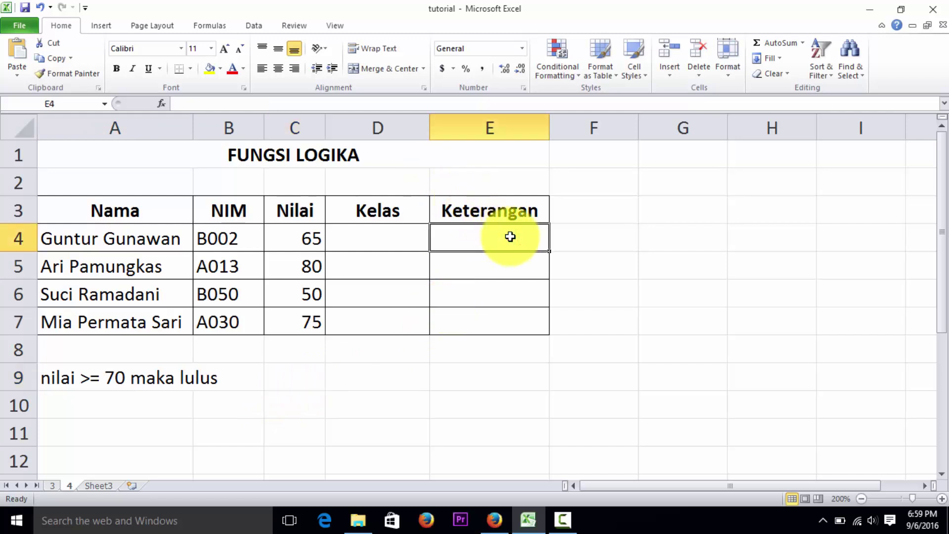
type("=if")
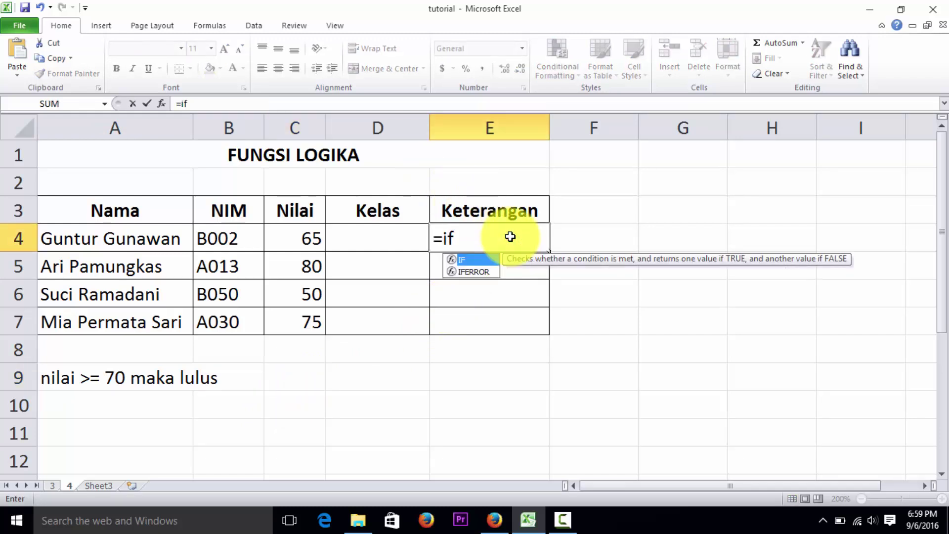
type("(")
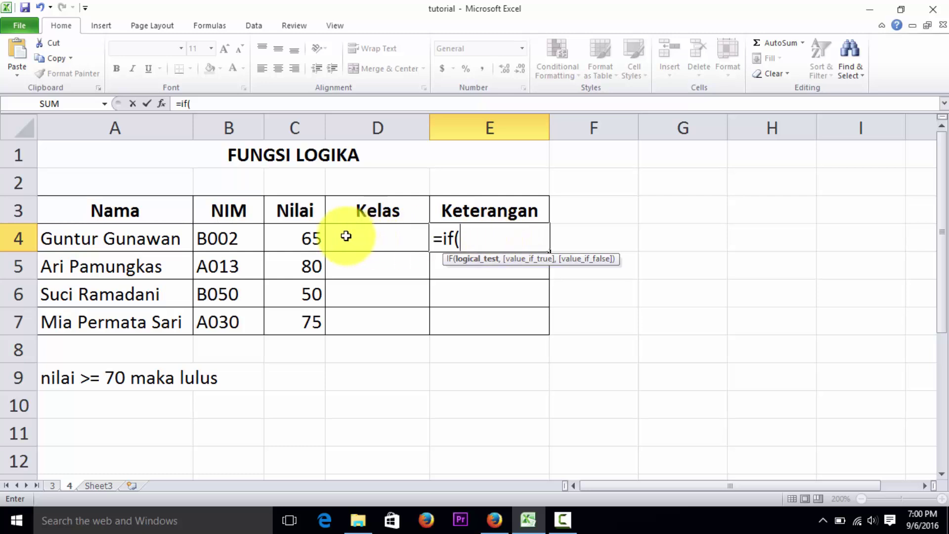
left_click(304, 240)
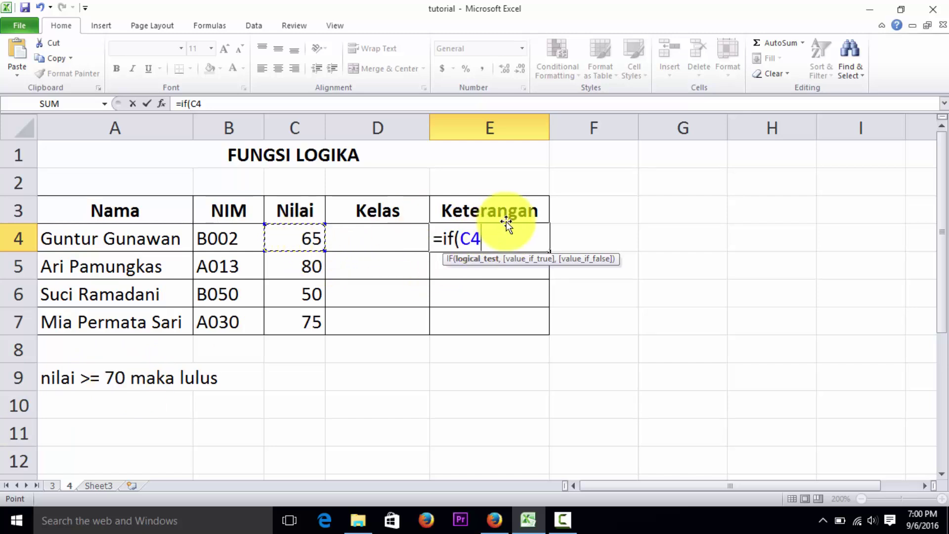
type(">=")
type("7")
type("0")
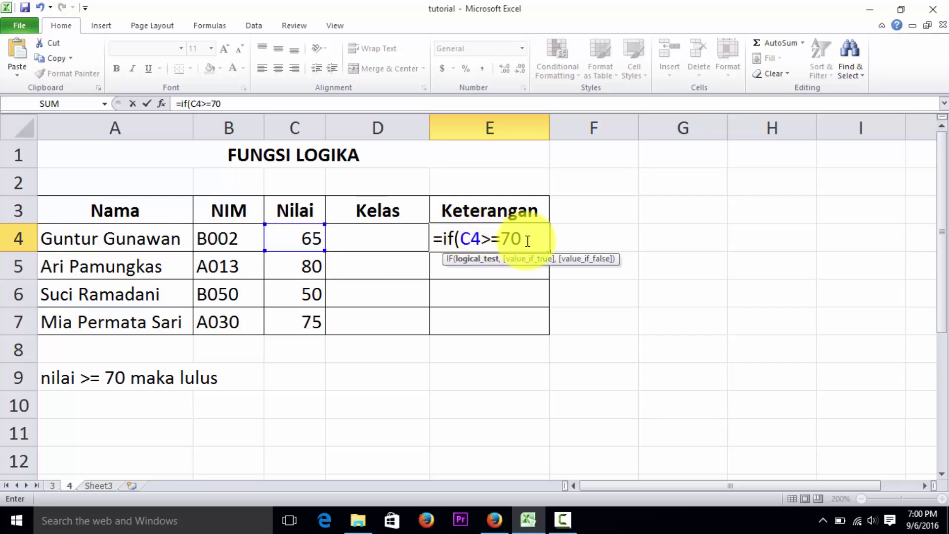
type(",")
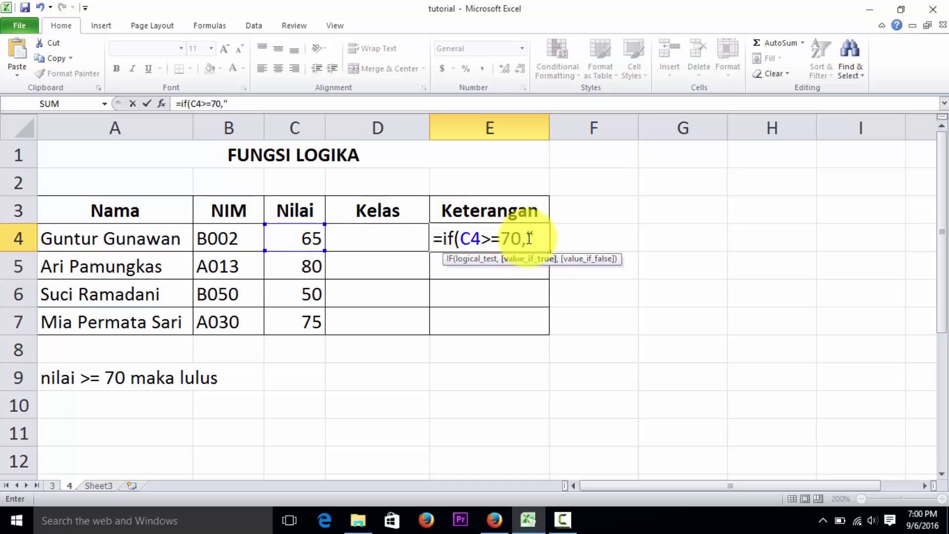
Add the true and false values so E4 reads =if(C4>=70,"Lulus","Gagal").
type("Lu")
type("lus\"")
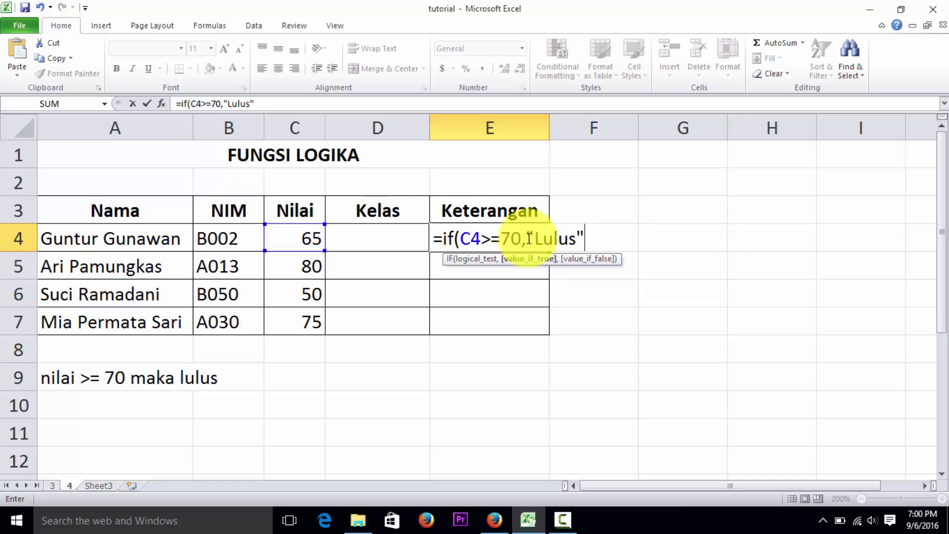
type(",")
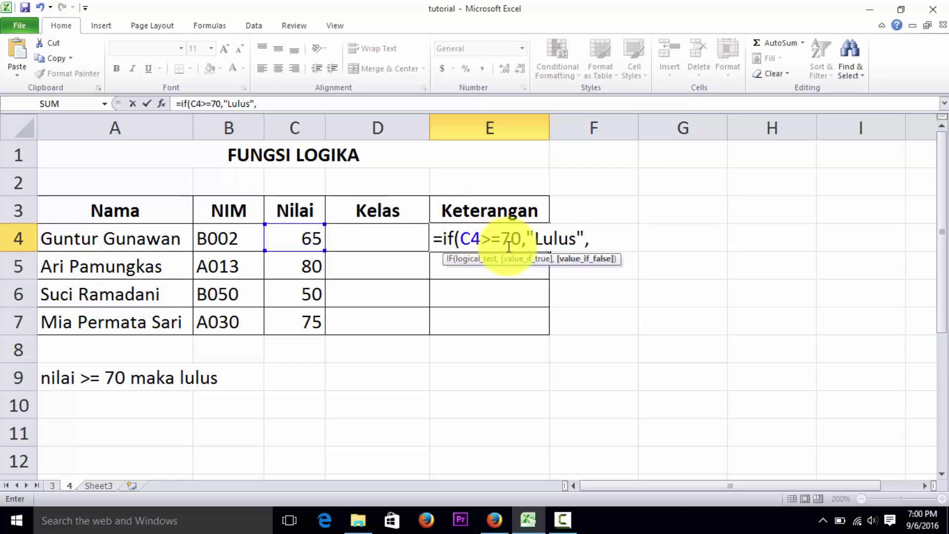
type("\"G")
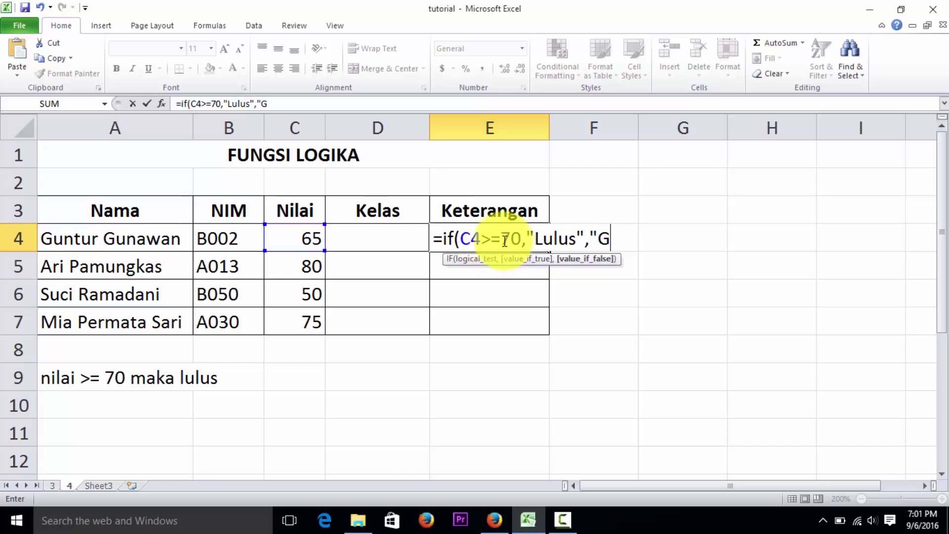
type("agal")
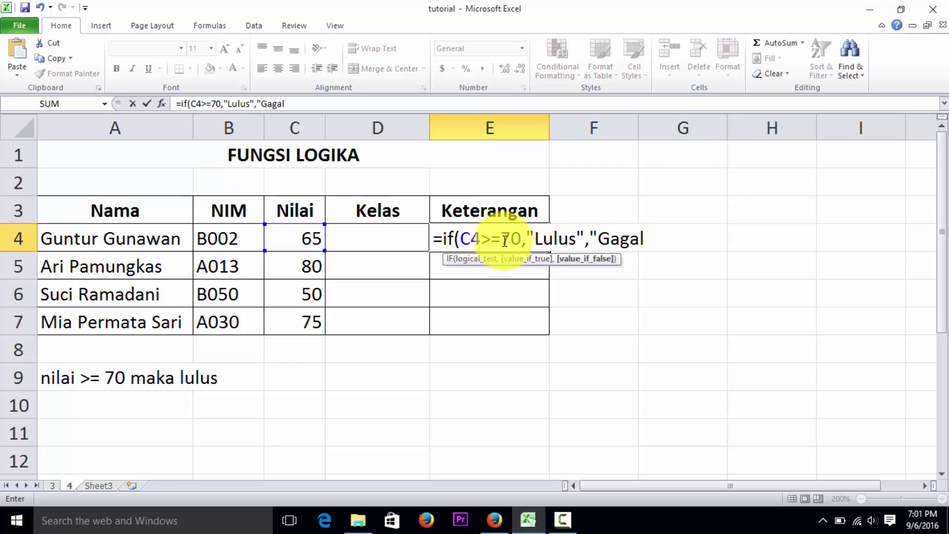
type("\")")
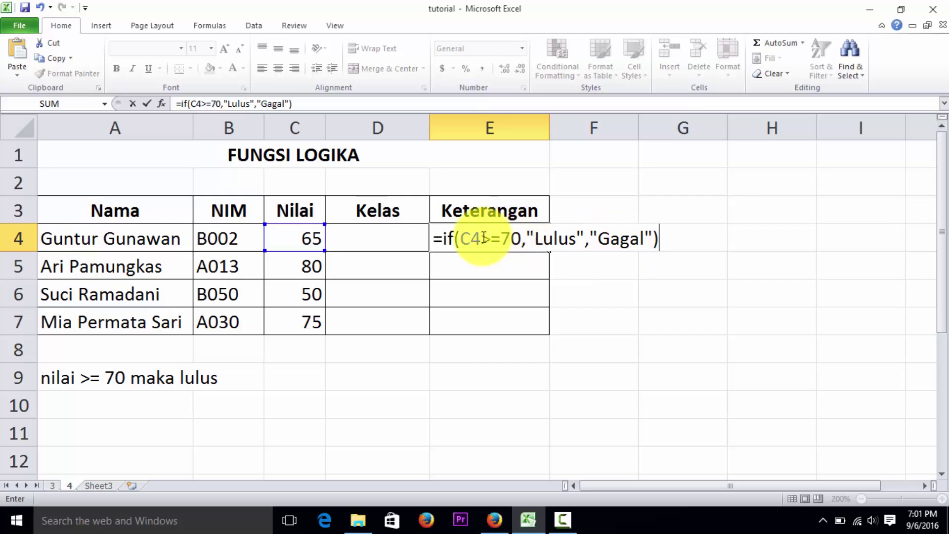
Confirm E4's formula and fill it down to E7, giving Gagal, Lulus, Gagal, Lulus.
key("Return")
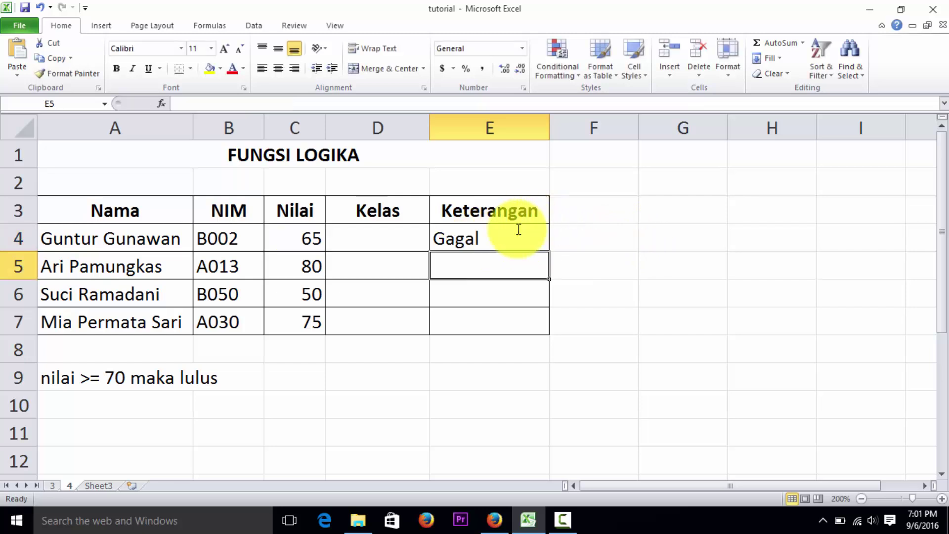
left_click(475, 242)
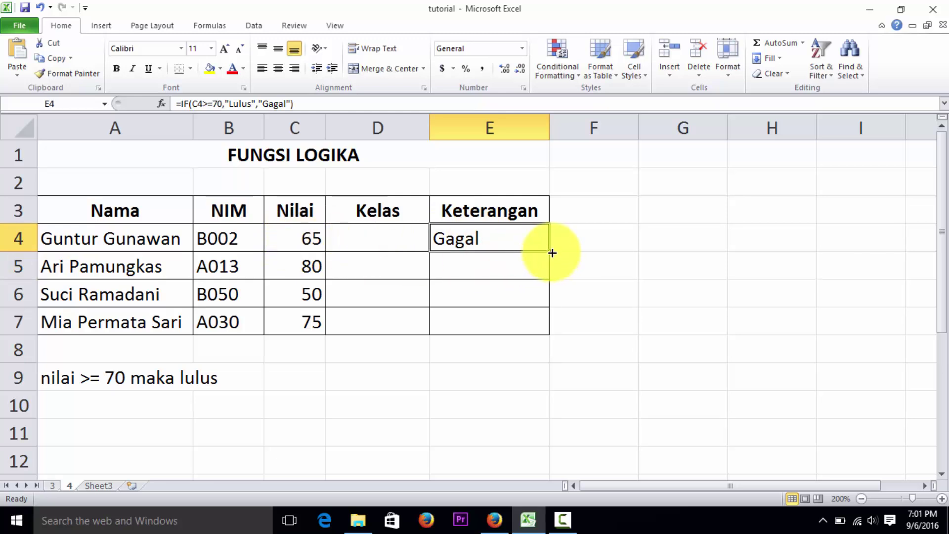
left_click_drag(548, 250, 551, 336)
left_click(452, 270)
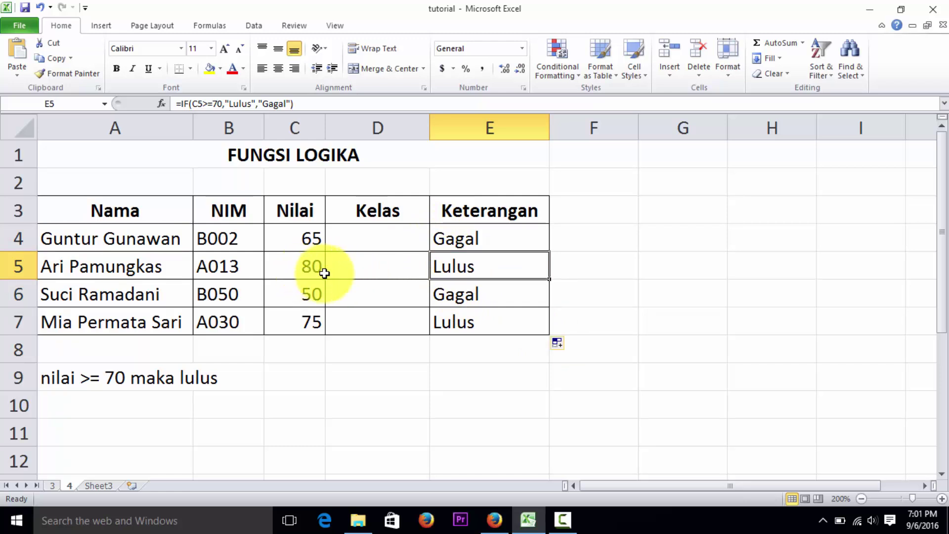
left_click(484, 297)
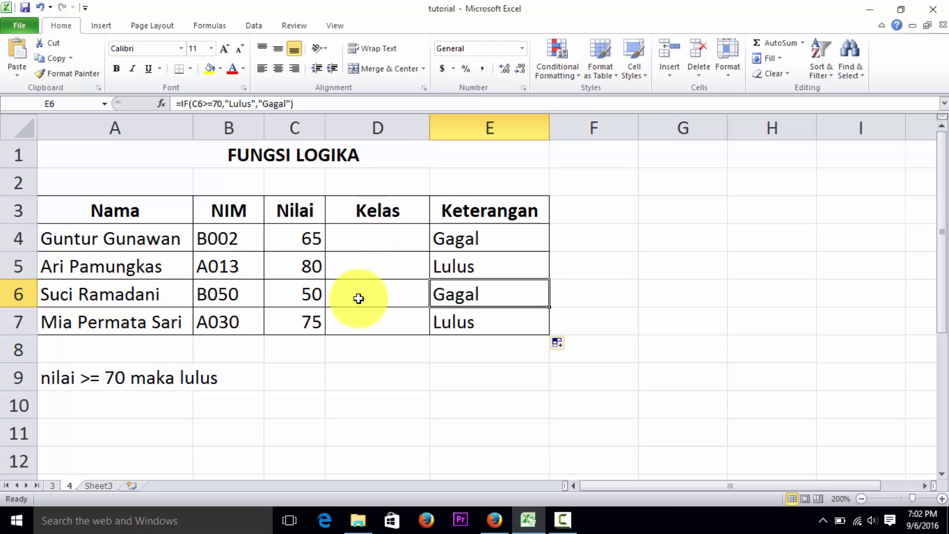
Enter 'huruf /karakter = B maka Bintang, A = Matahari' in cell A10.
left_click(97, 411)
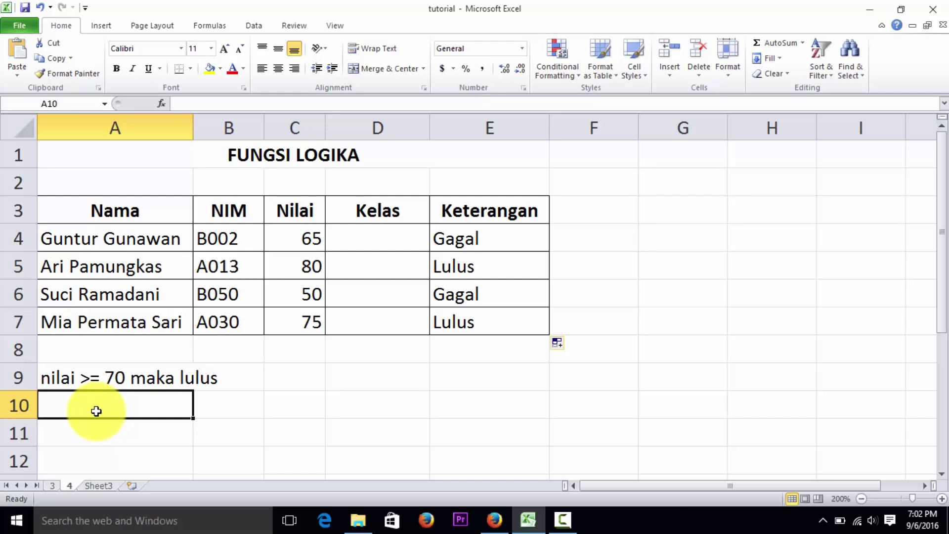
type("angak")
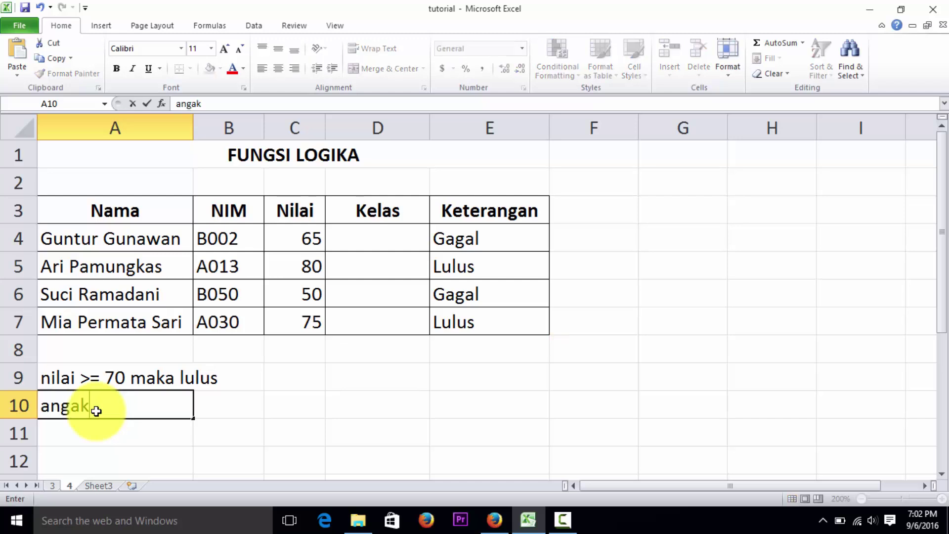
type("a")
key("BackSpace")
key("BackSpace")
key("BackSpace")
key("BackSpace")
key("BackSpace")
key("BackSpace")
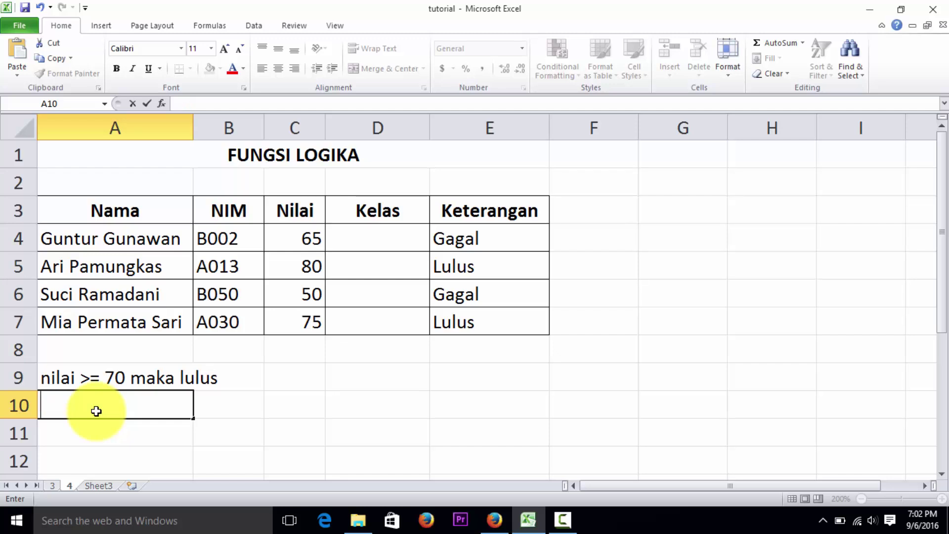
type("huruf ")
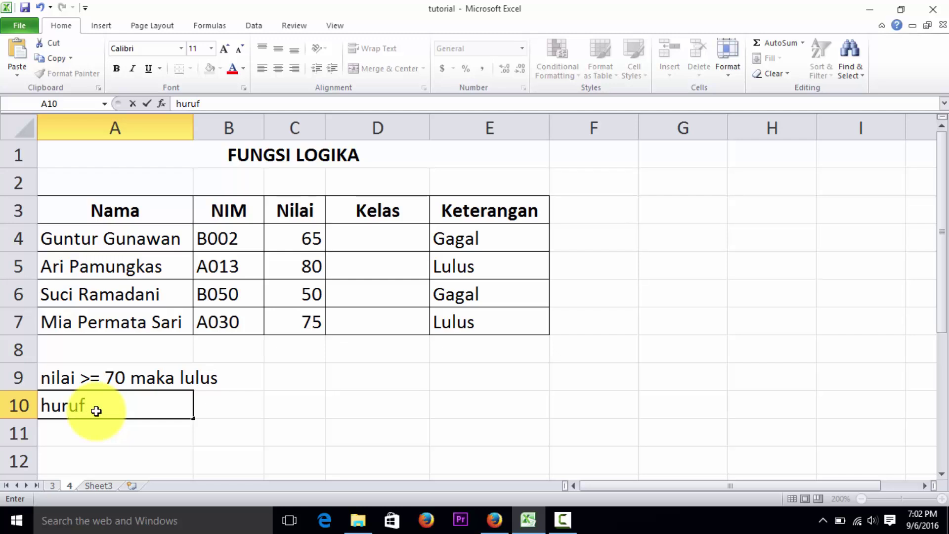
type("/k")
type("arakter ")
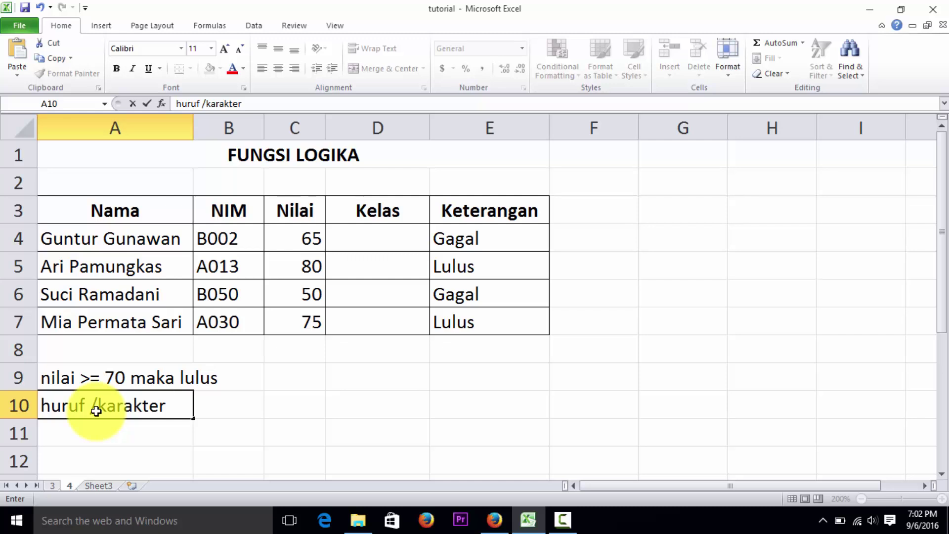
type("= ")
type("B")
type(" maka ")
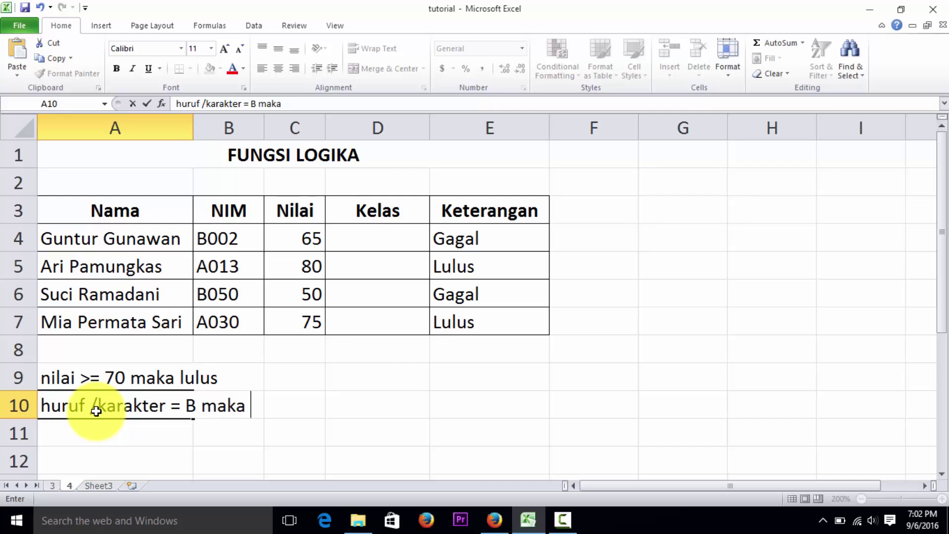
type("Bintang")
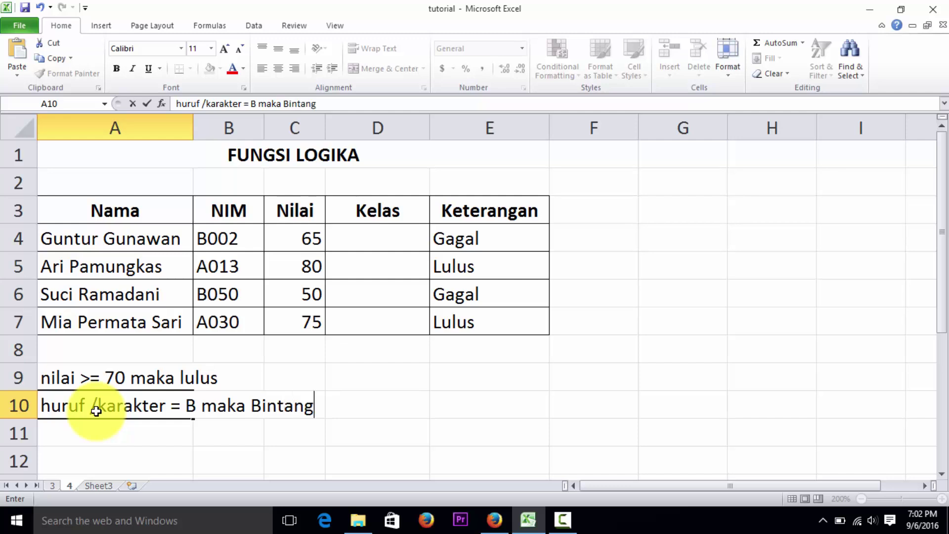
type(",")
type("a")
key("BackSpace")
type("A ")
type("= ")
type("Mata")
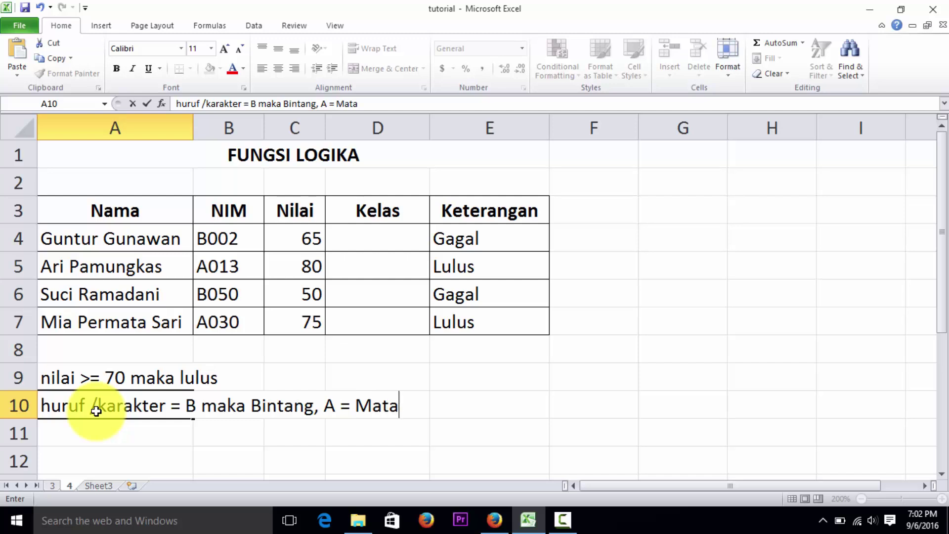
type("hari")
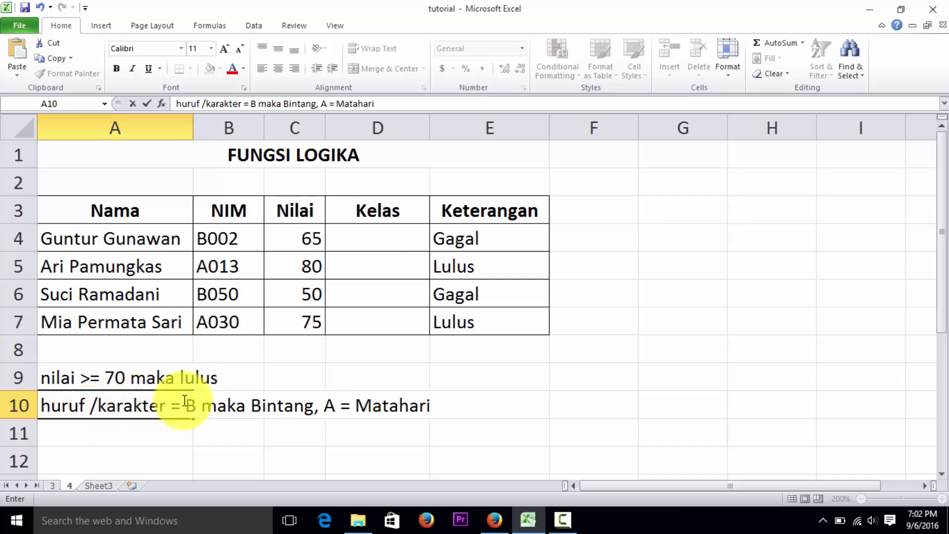
left_click(405, 379)
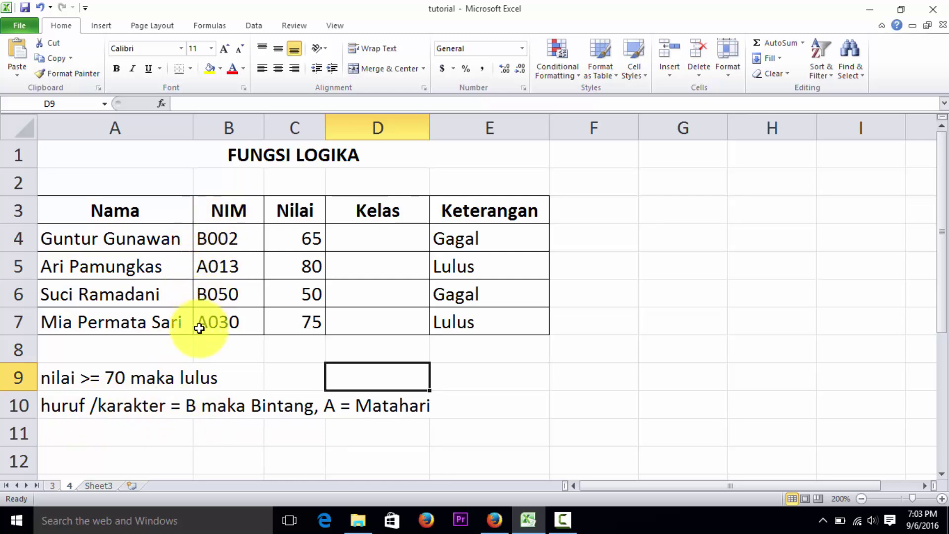
Enter =if(left(B4,1)=="A","Matahari","Bintang") in D4 for the Kelas result.
left_click(397, 242)
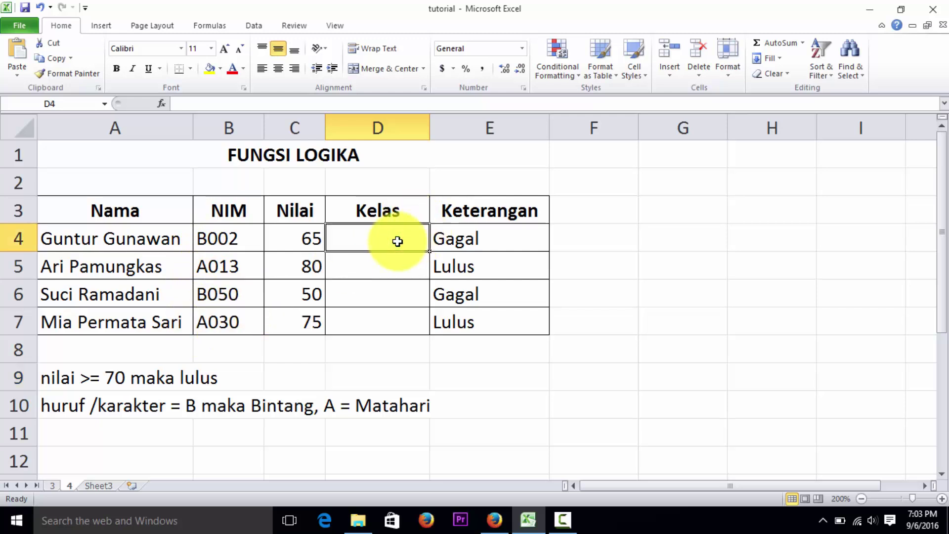
type("=i")
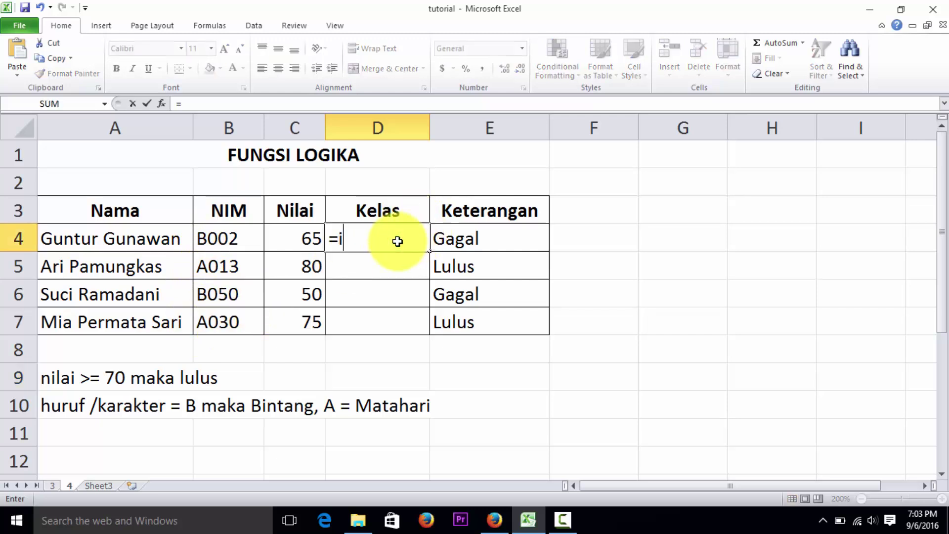
type("f(")
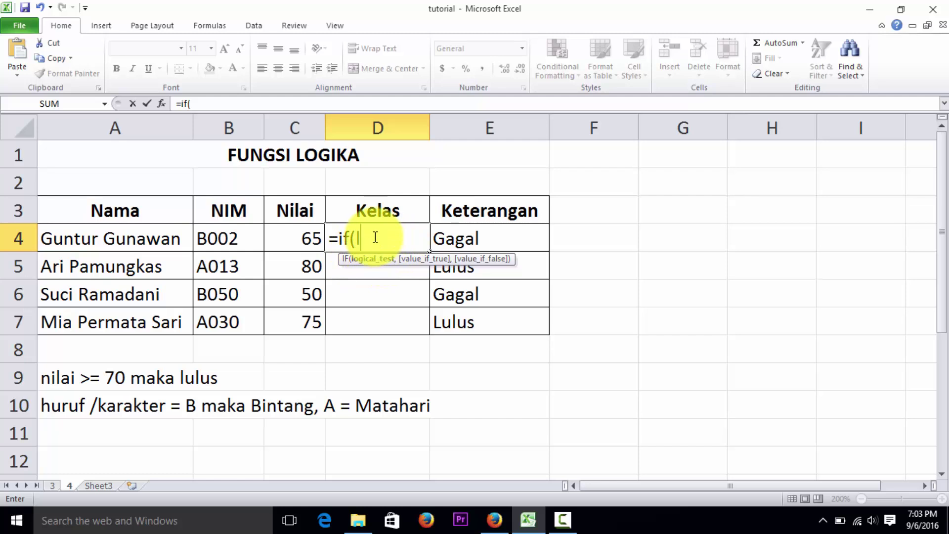
type("le")
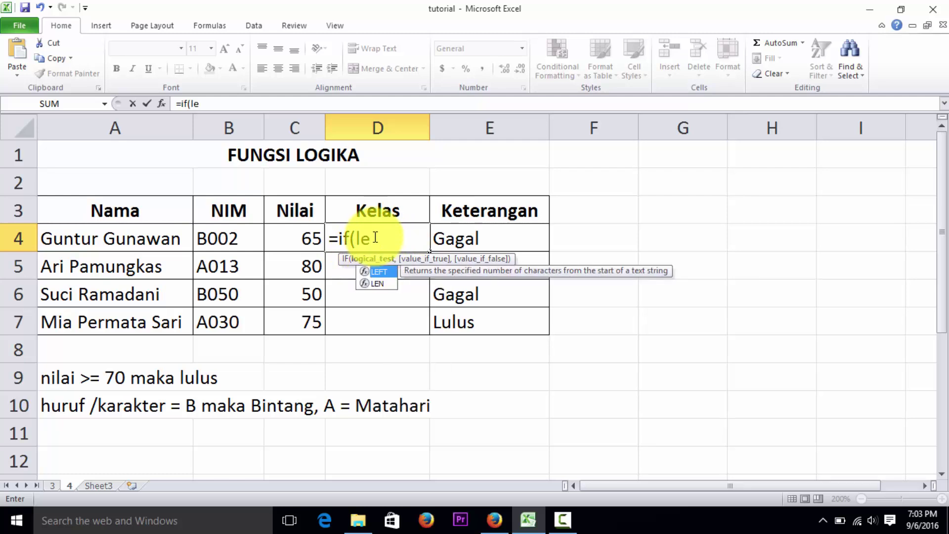
type("ft")
type("(")
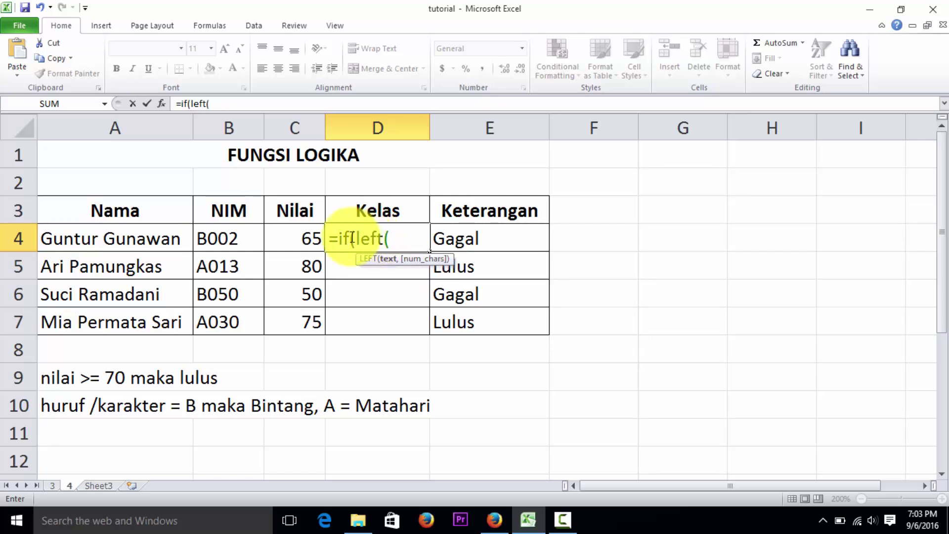
left_click(232, 239)
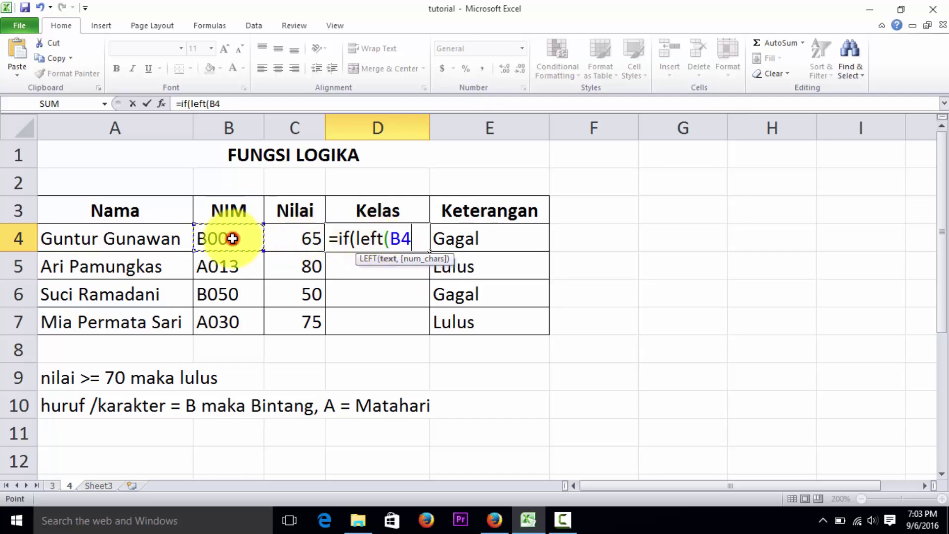
type(",")
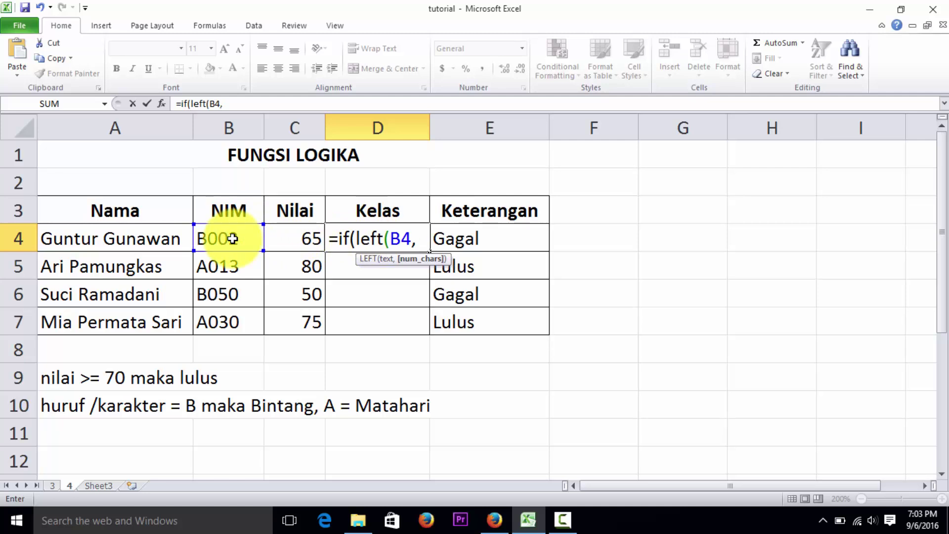
type("1")
type(")")
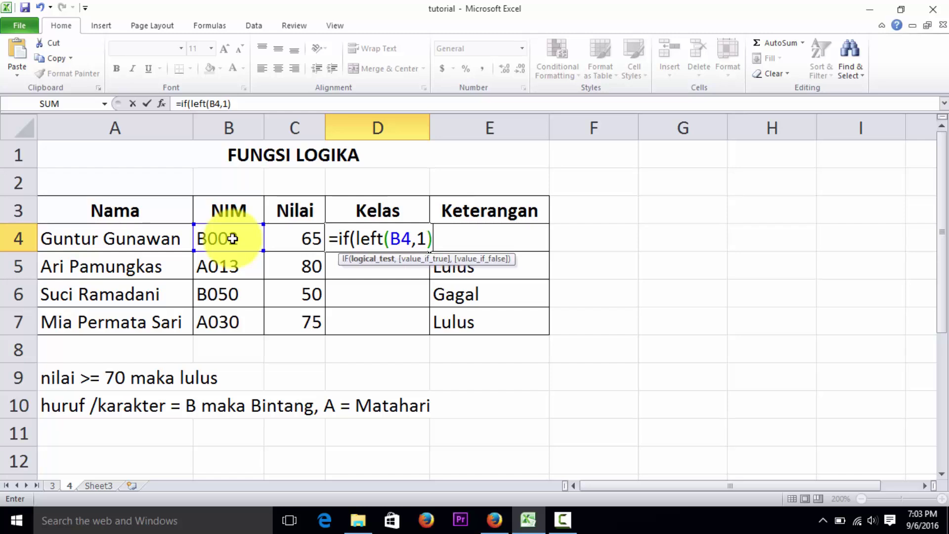
type("==")
type("\"")
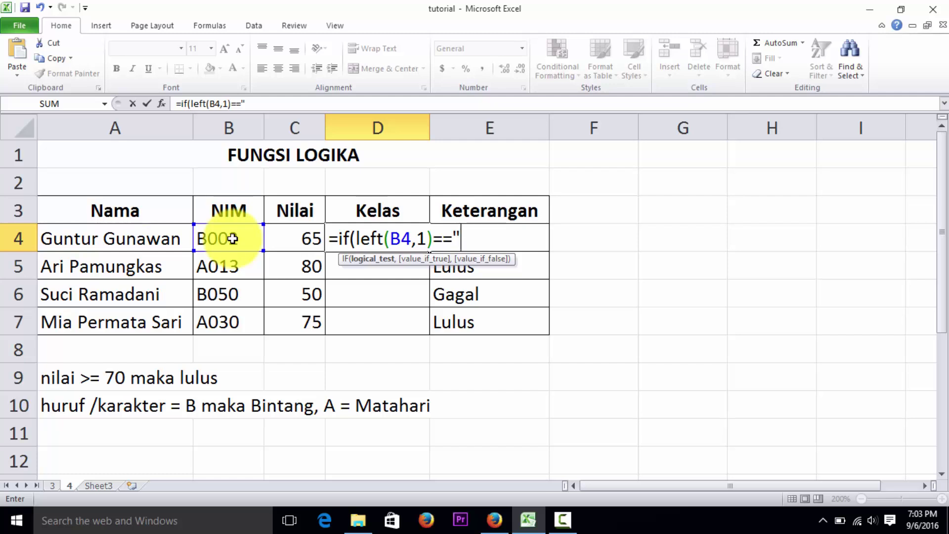
type("A\"")
type(",")
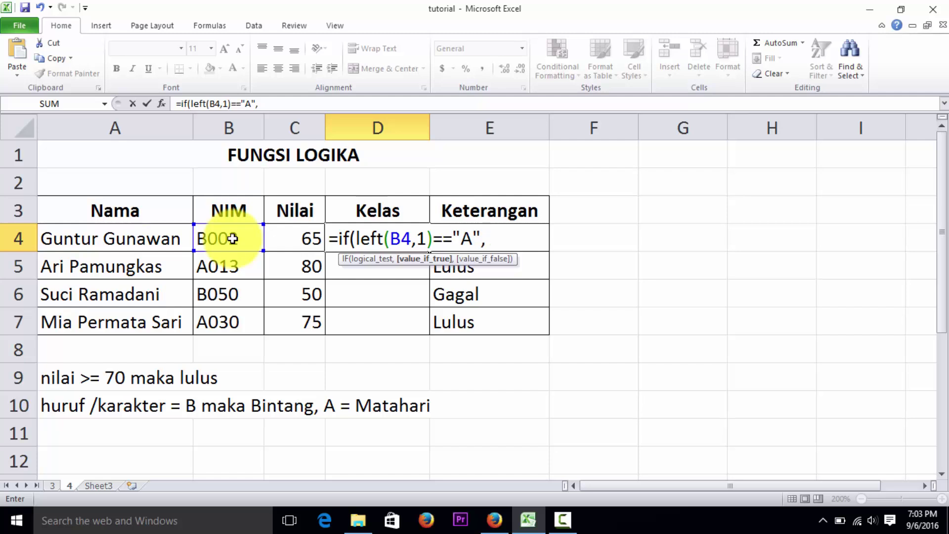
type("\"m")
key("BackSpace")
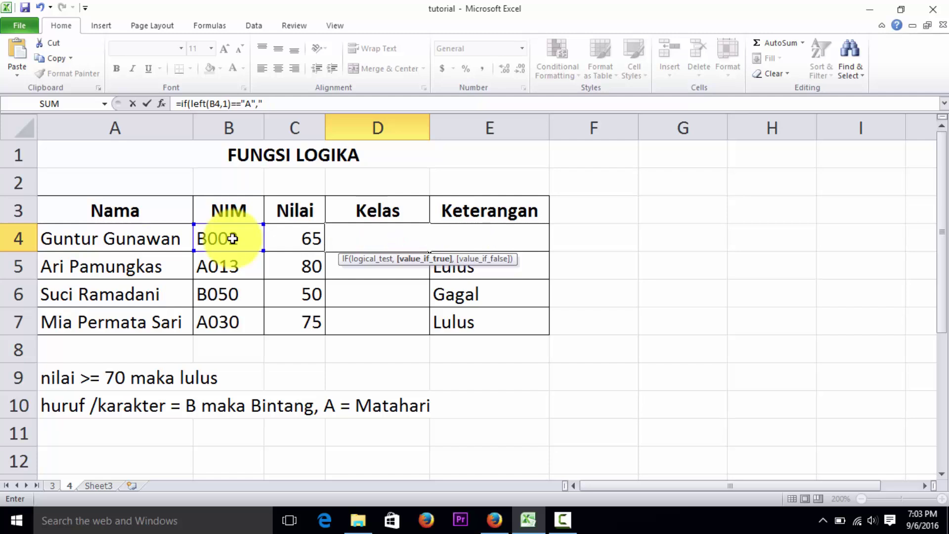
type("Mah")
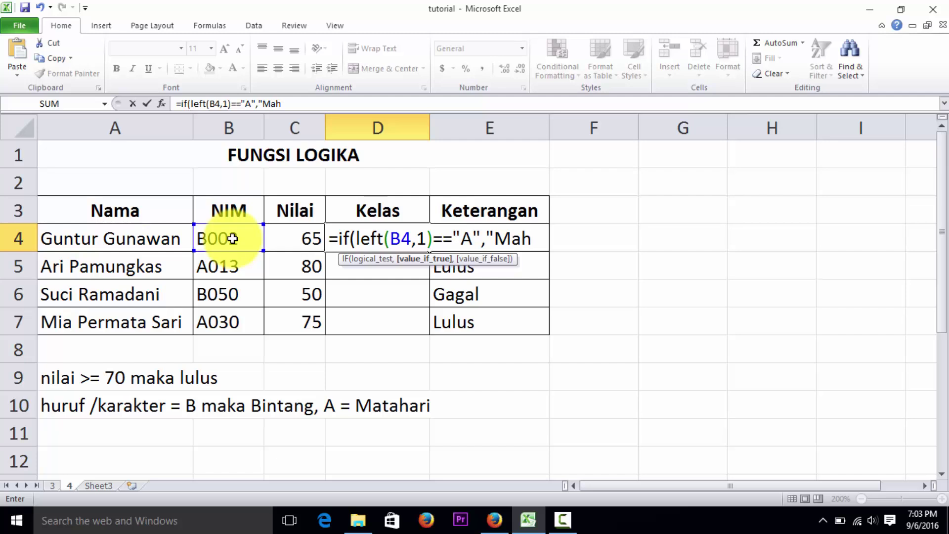
key("BackSpace")
type("tahari")
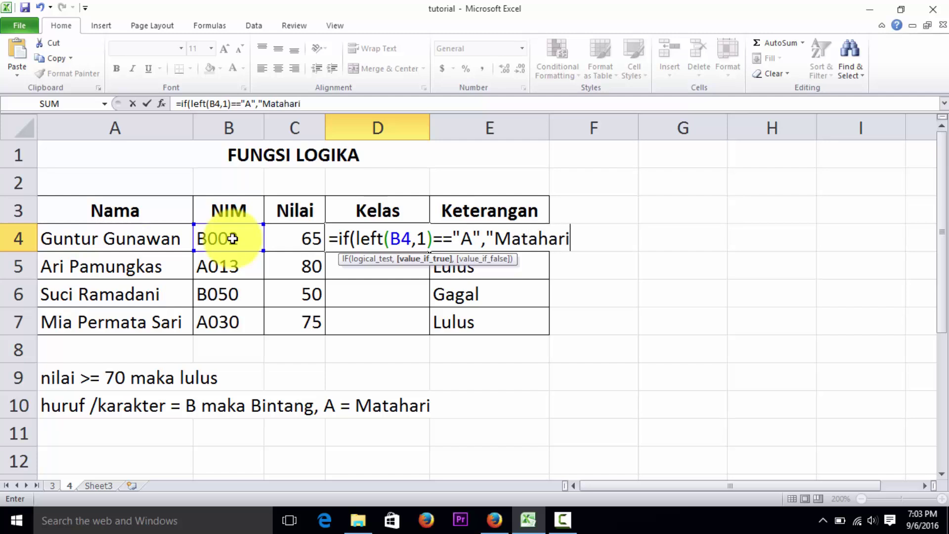
type("\",\"")
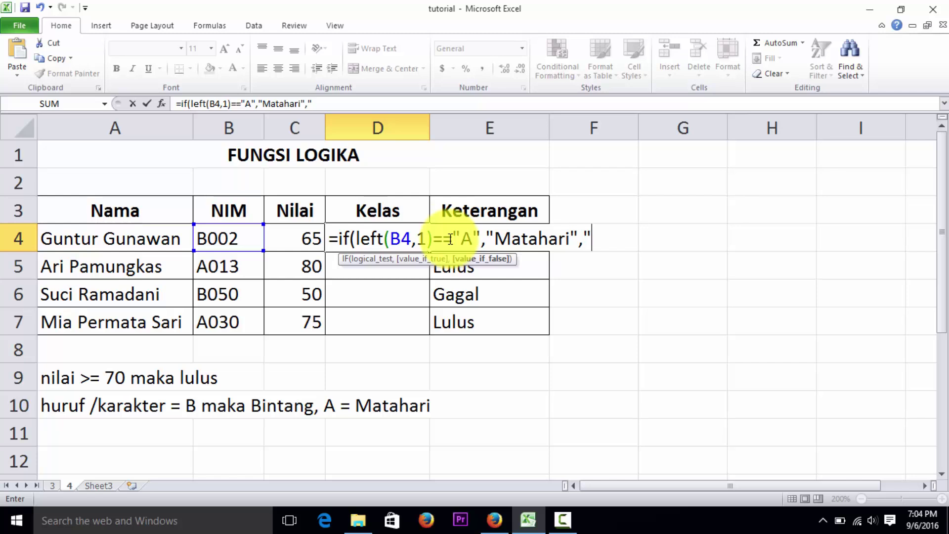
type("b")
key("BackSpace")
type("Bin")
type("tang\"")
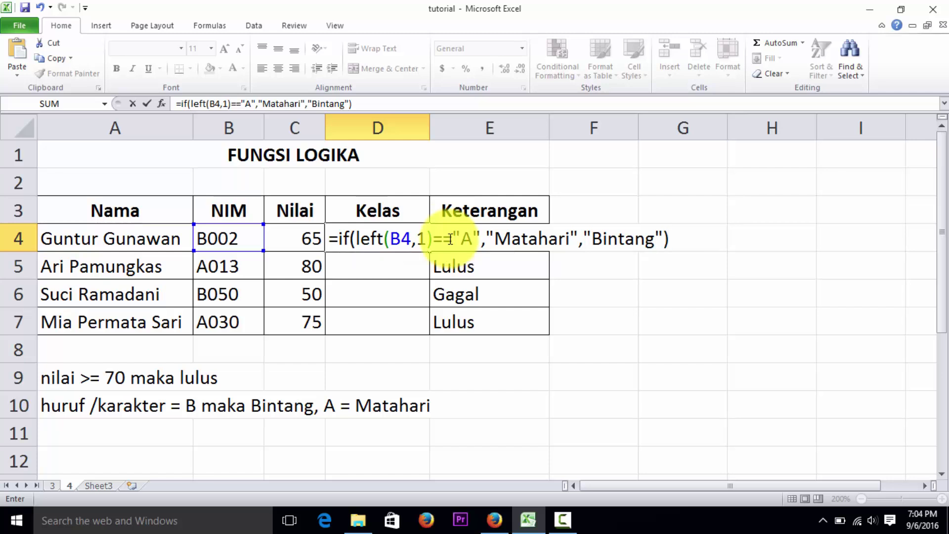
key("Return")
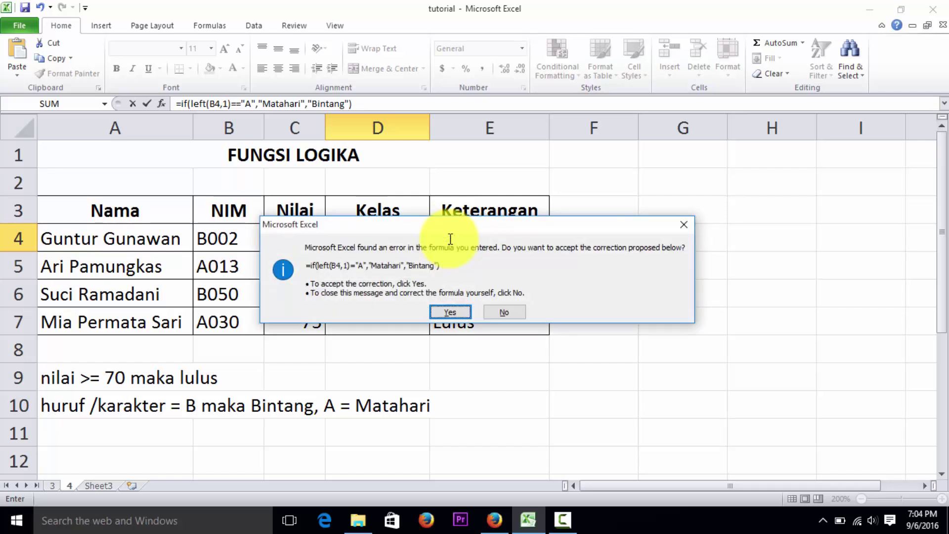
Accept Excel's correction to a single '=' so D4 shows Bintang.
key("Return")
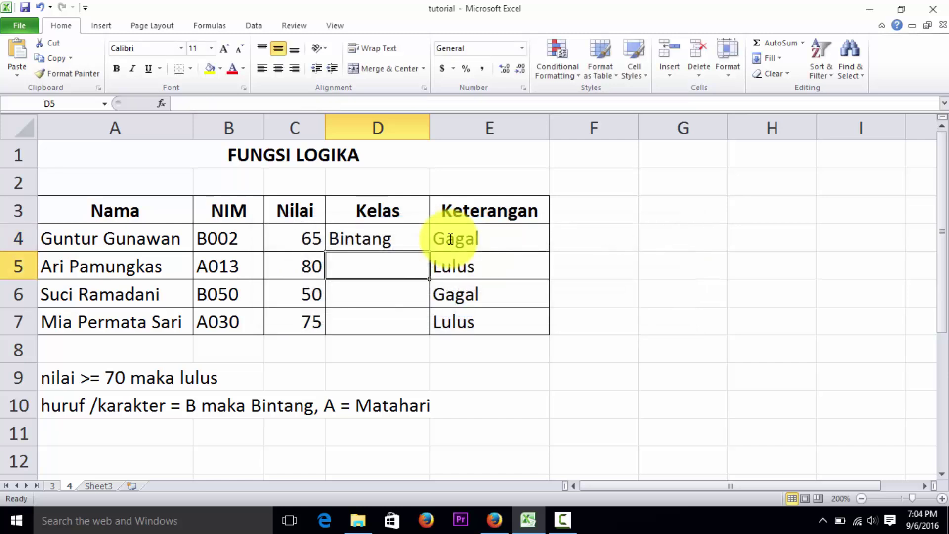
left_click(398, 233)
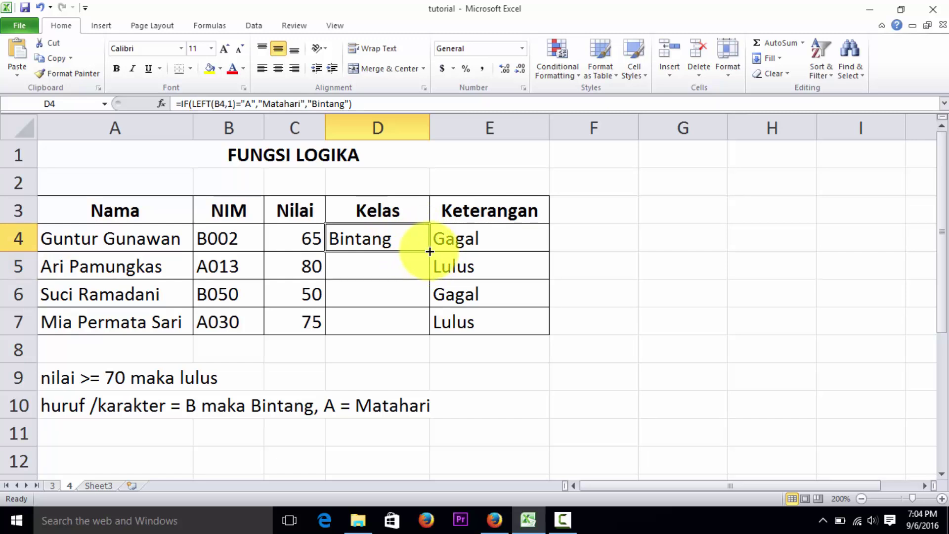
Fill D4's Kelas formula down to D7, giving Bintang, Matahari, Bintang, Matahari.
left_click_drag(430, 251, 426, 333)
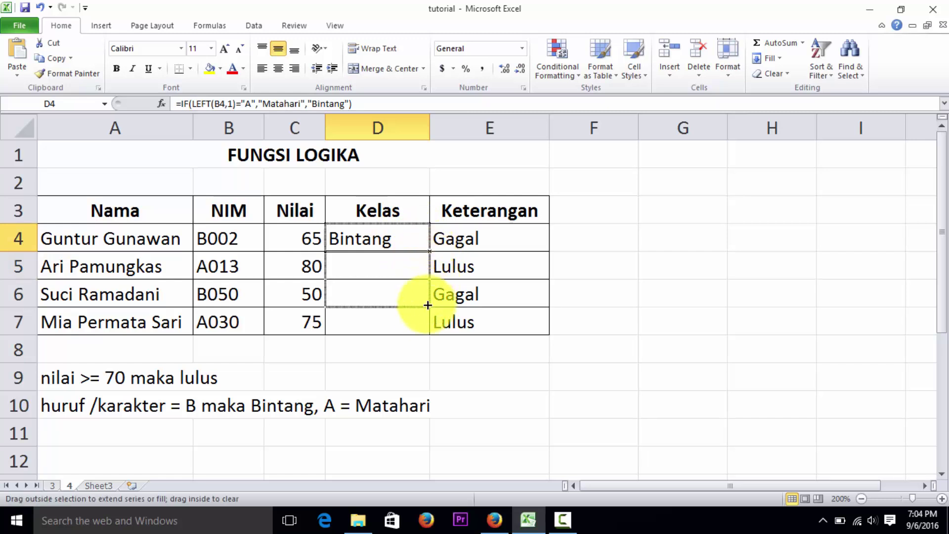
left_click(358, 247)
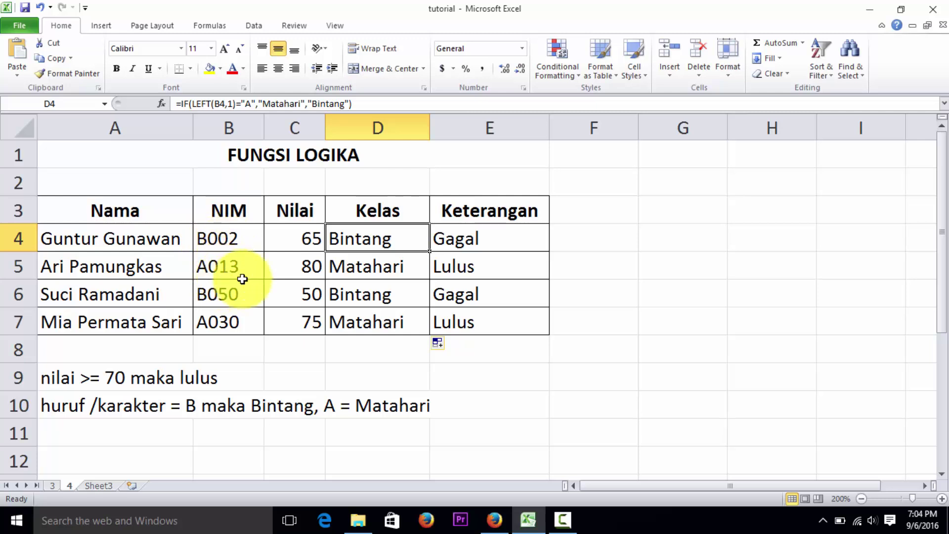
left_click(633, 264)
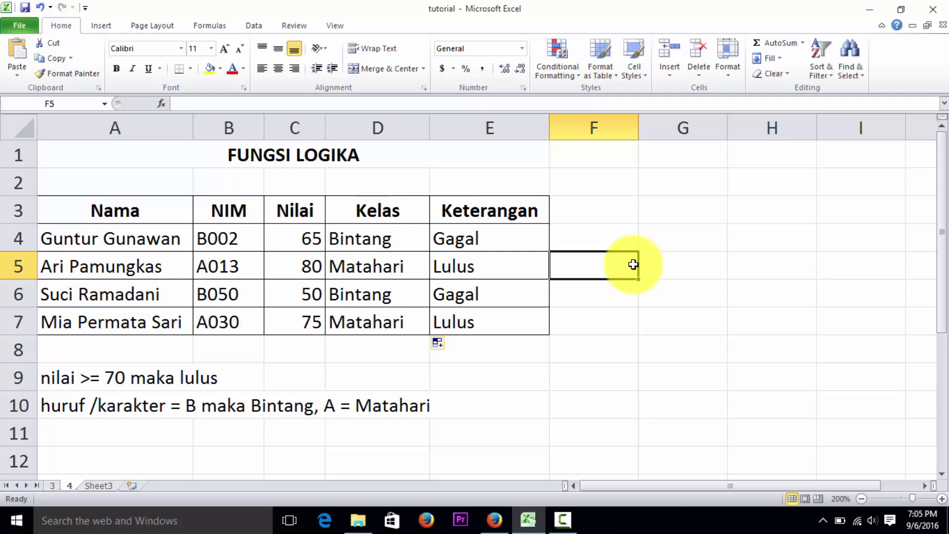
left_click(661, 245)
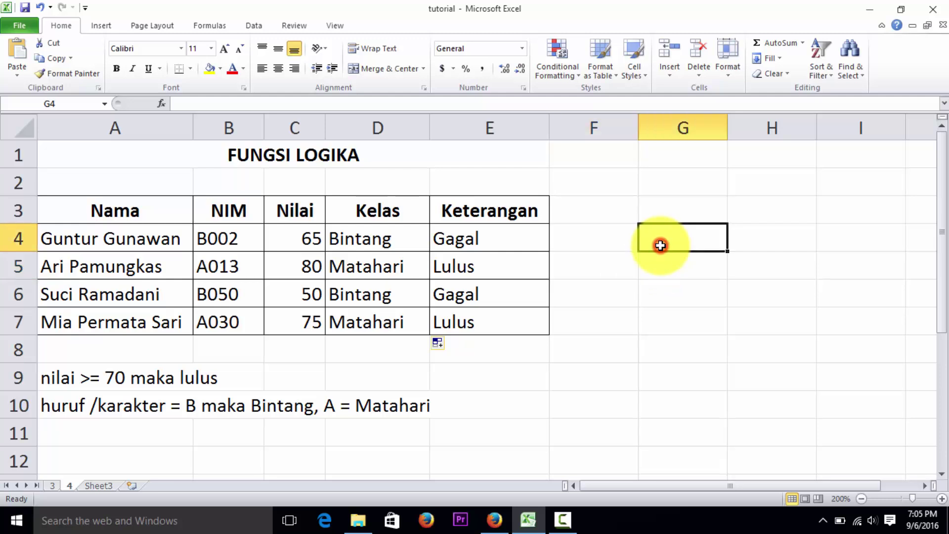